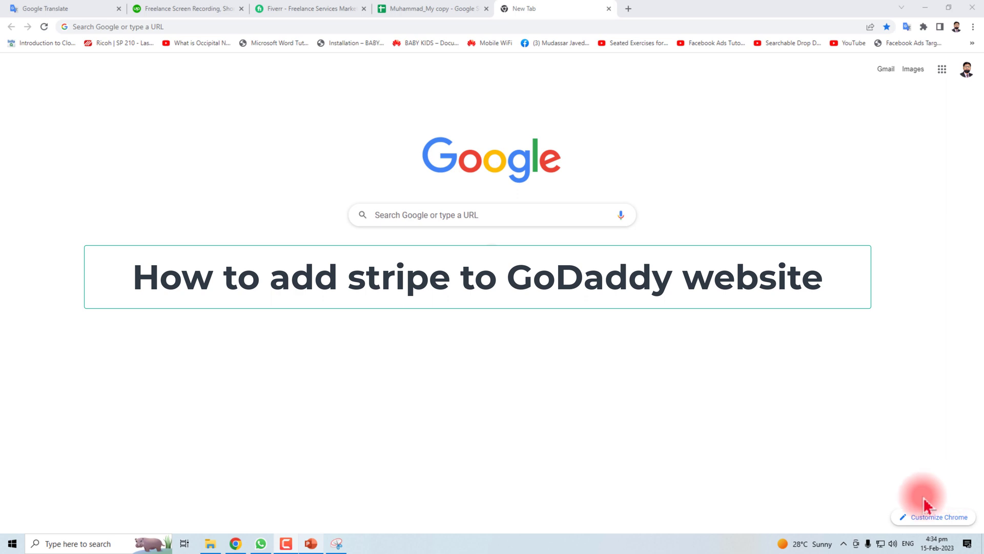
# Step: Load godaddy.com in the new Chrome tab using the address bar autocomplete
pyautogui.click(165, 27)
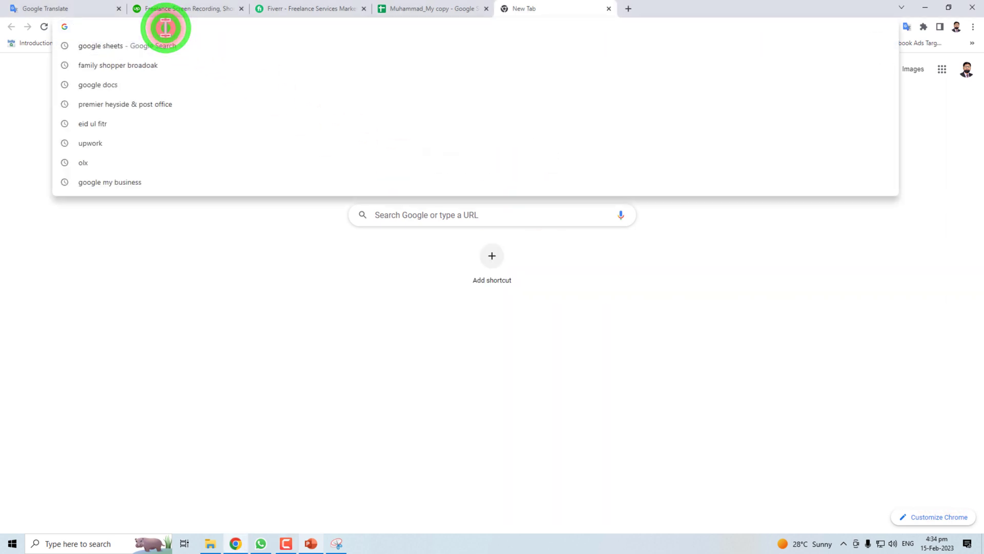
pyautogui.write('go')
pyautogui.press('Return')
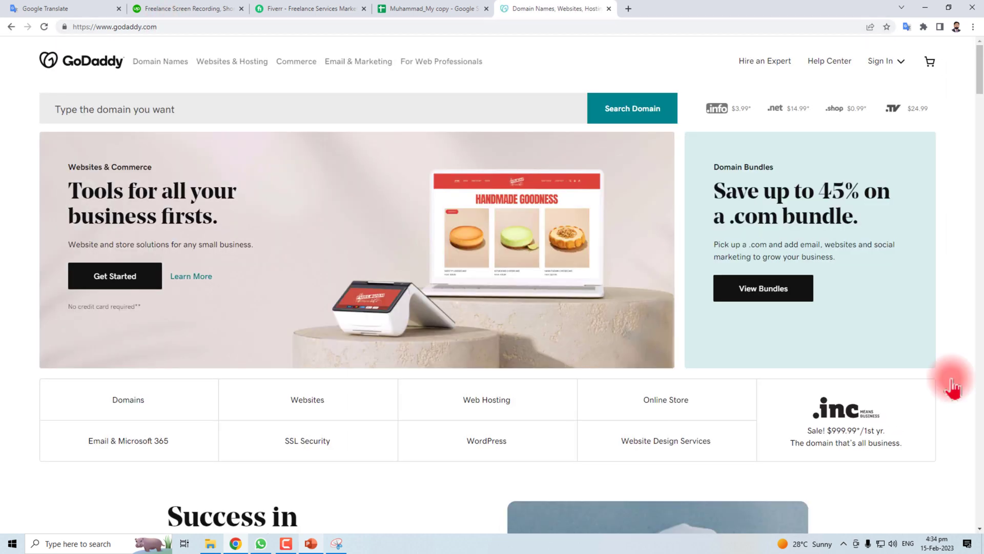
# Step: Go to My Products from the GoDaddy account dropdown
pyautogui.click(844, 63)
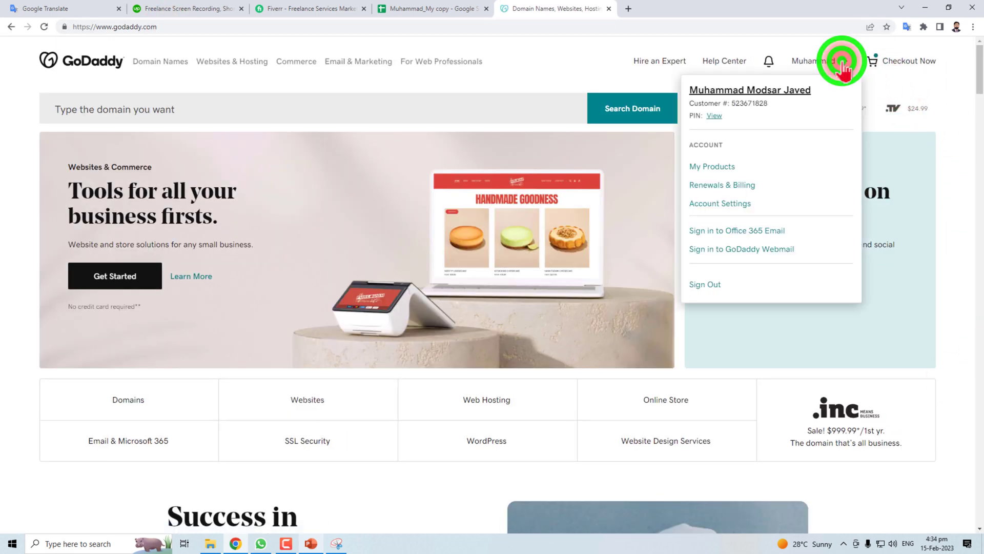
pyautogui.click(708, 167)
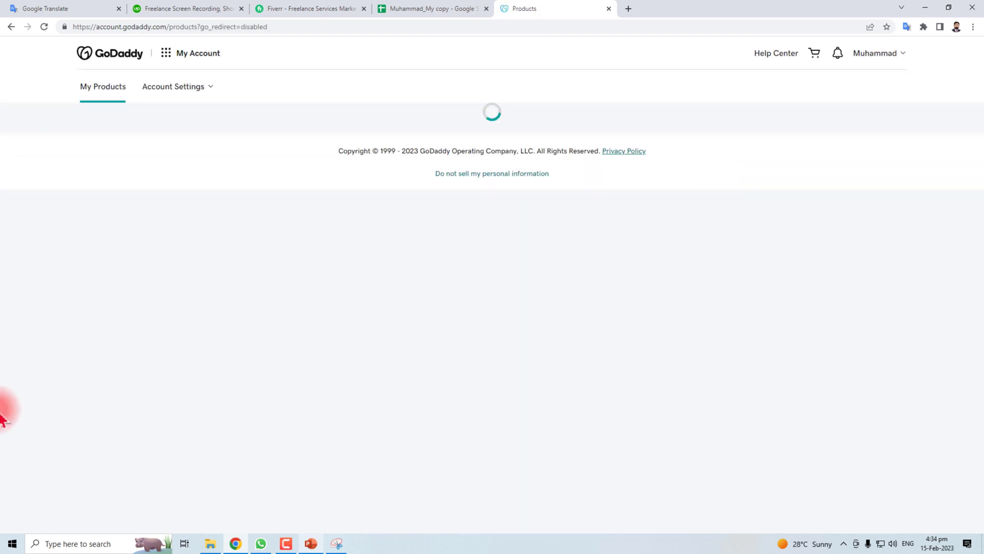
pyautogui.scroll(-3, 6, 412)
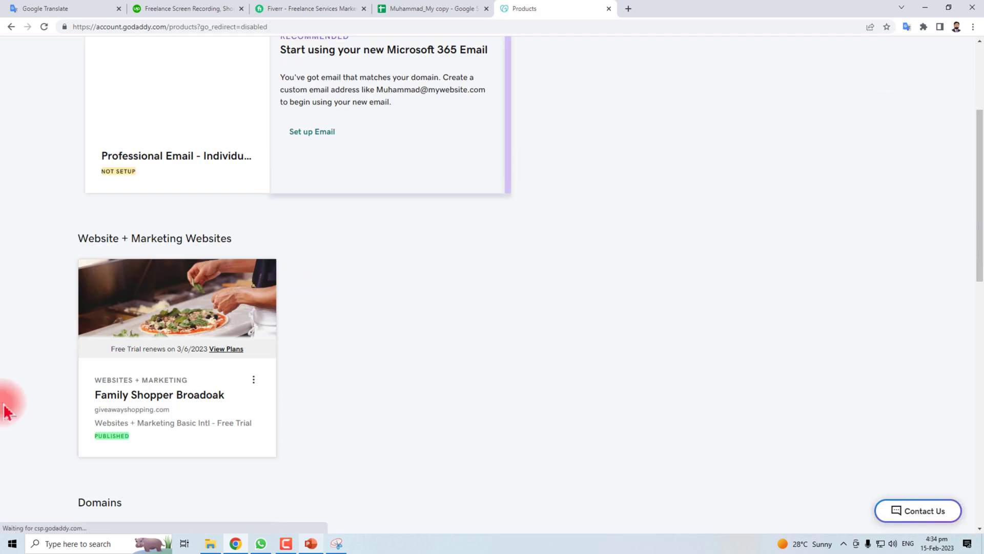
pyautogui.scroll(-3, 419, 332)
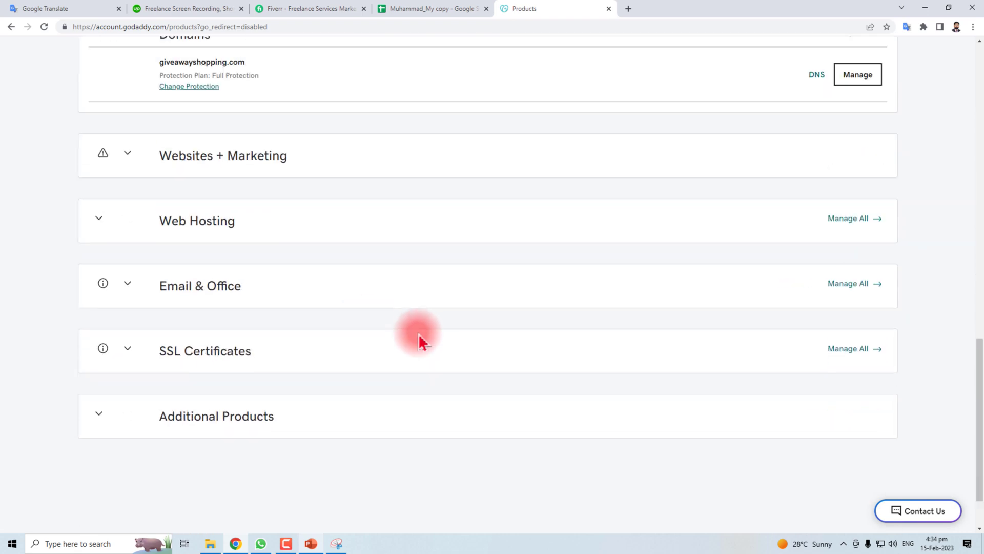
pyautogui.scroll(-3, 418, 333)
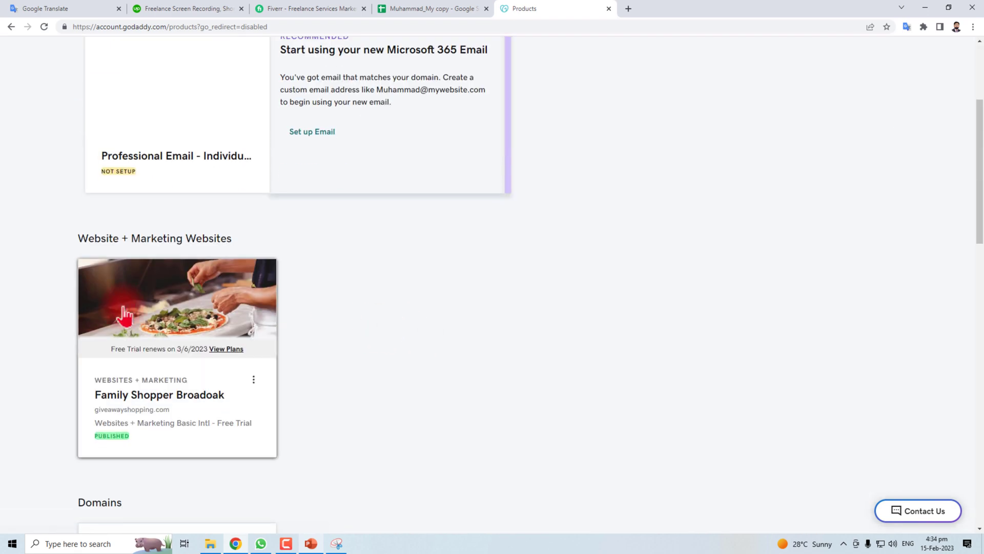
# Step: Open the Commerce Payment Methods settings for the Family Shopper Broadoak website
pyautogui.click(154, 318)
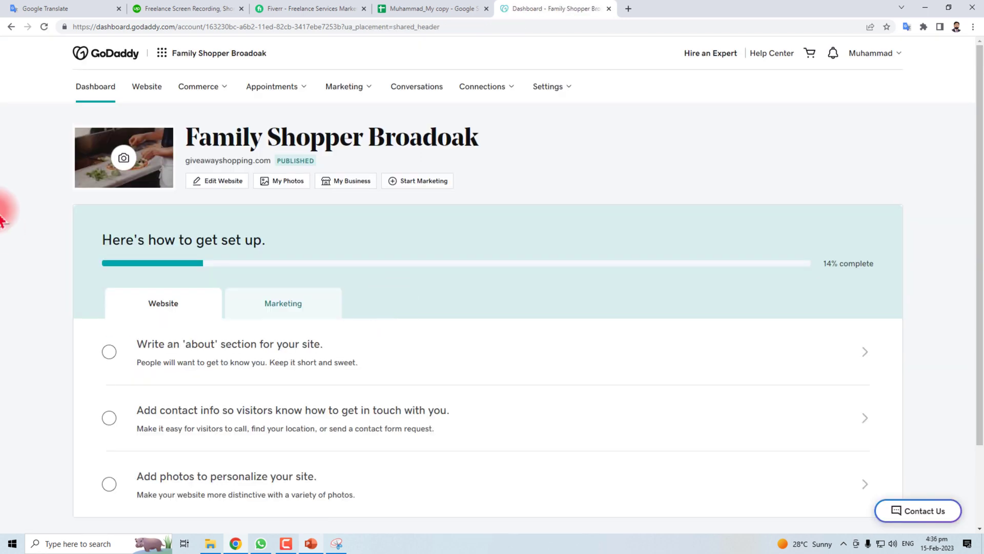
pyautogui.click(228, 91)
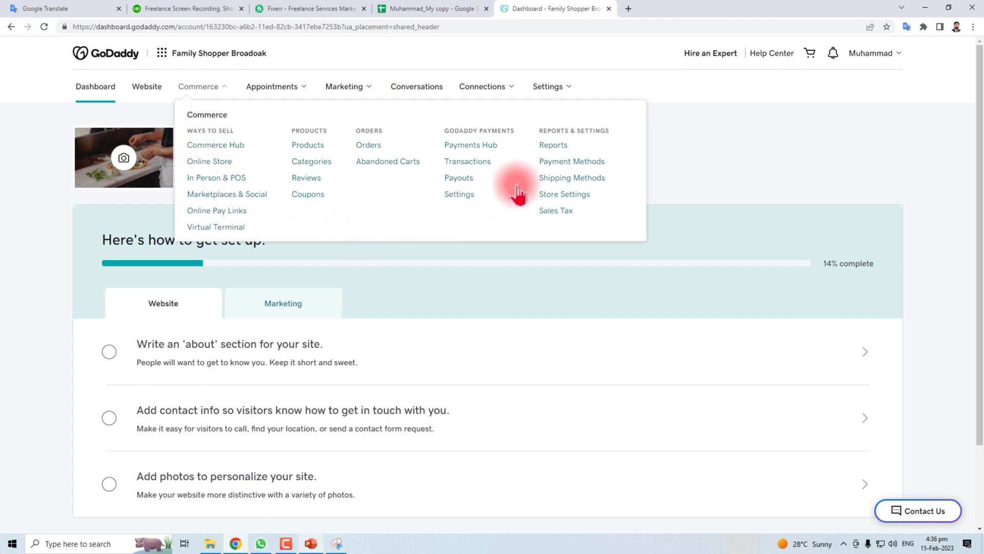
pyautogui.click(594, 168)
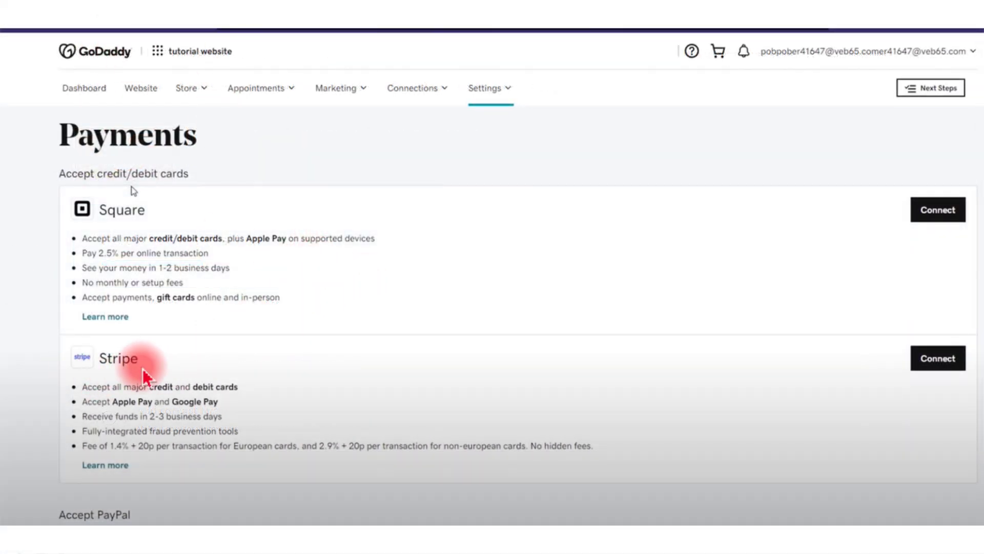
# Step: Connect the selected Stripe account as the store's card payment method
pyautogui.click(952, 372)
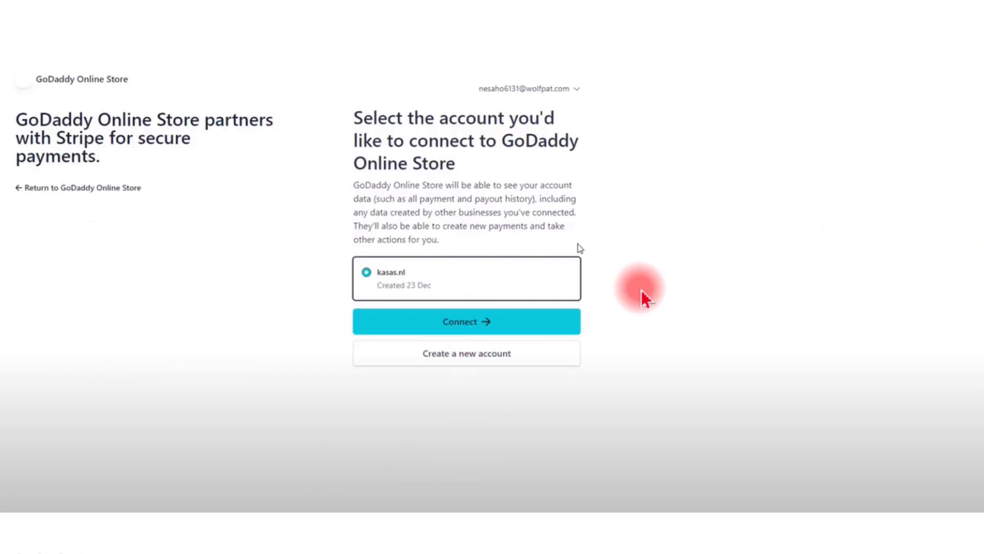
pyautogui.click(492, 324)
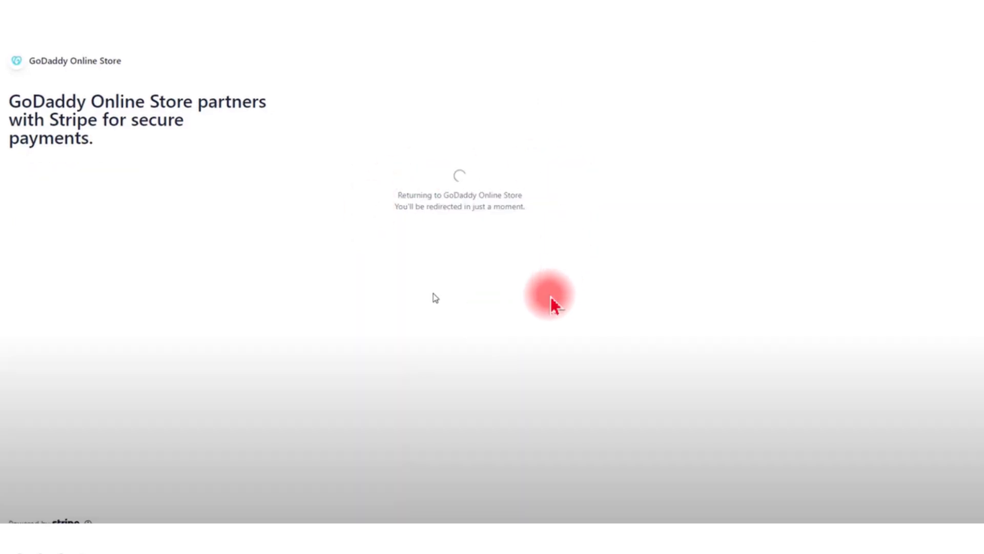
pyautogui.click(553, 303)
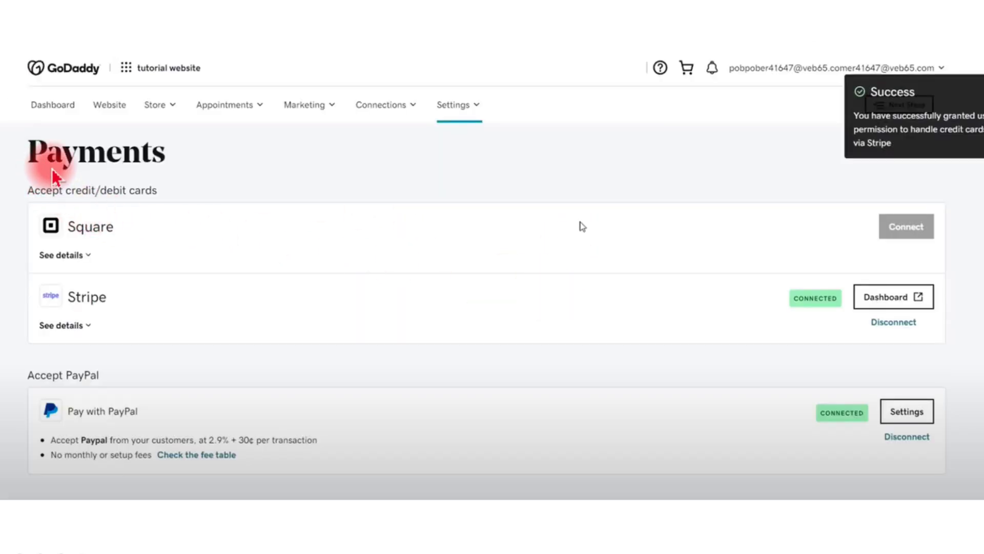